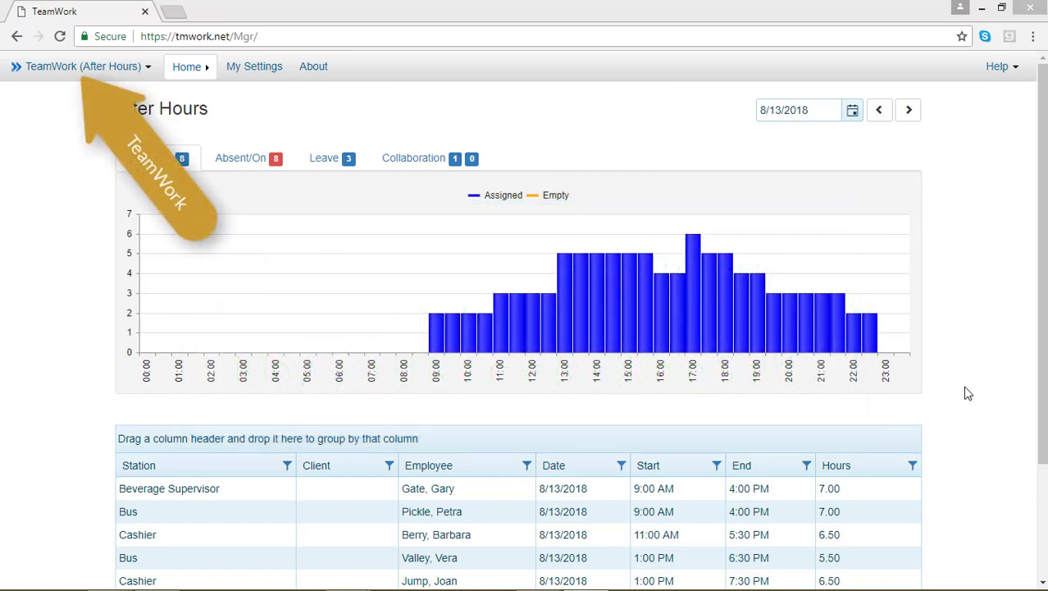
Open the shift list of the Practice schedule for the After Hours location.
click(82, 69)
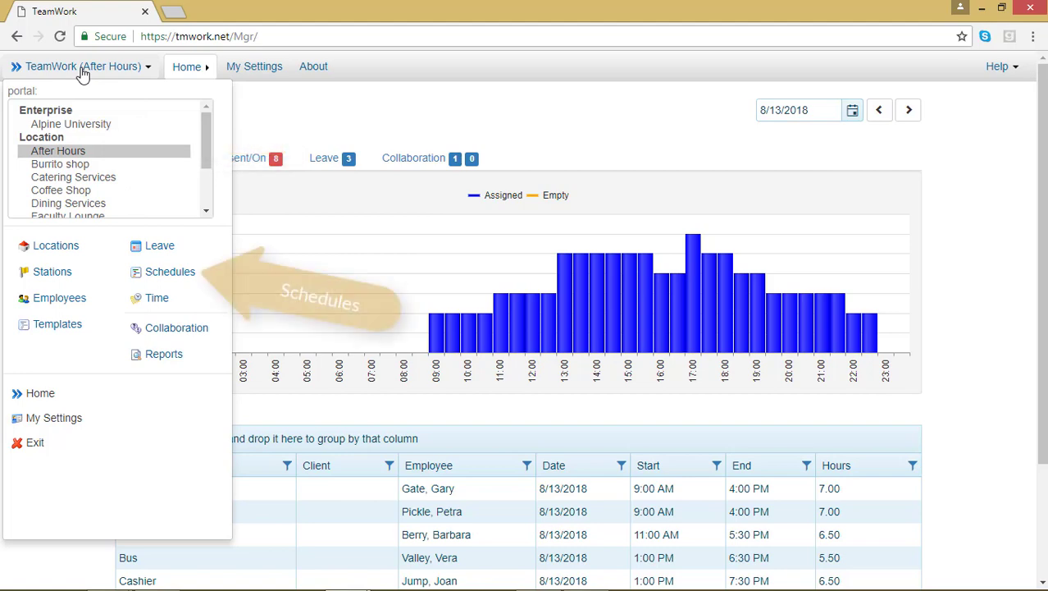
click(163, 269)
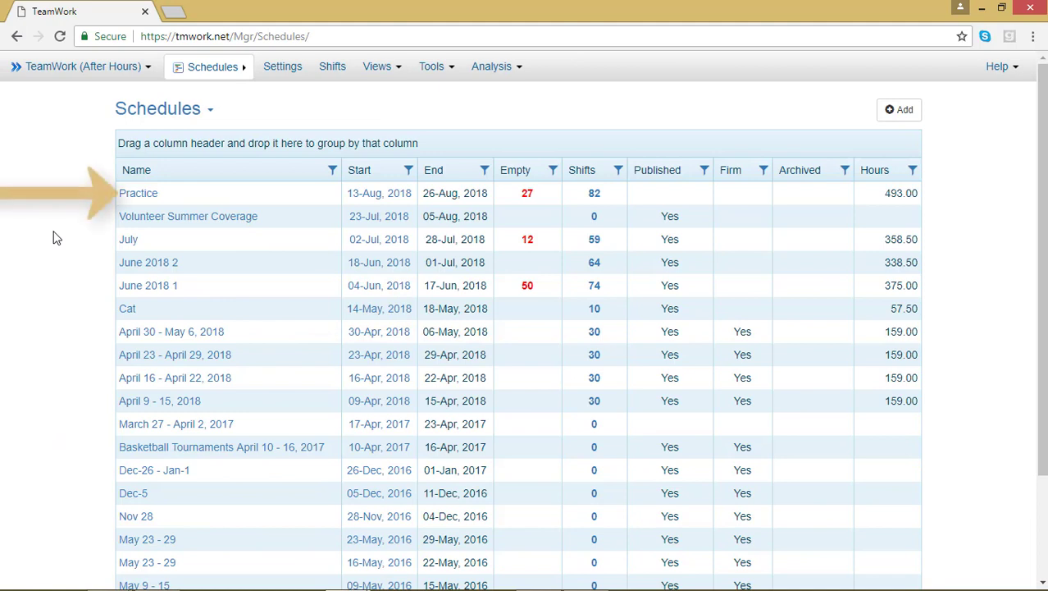
click(136, 193)
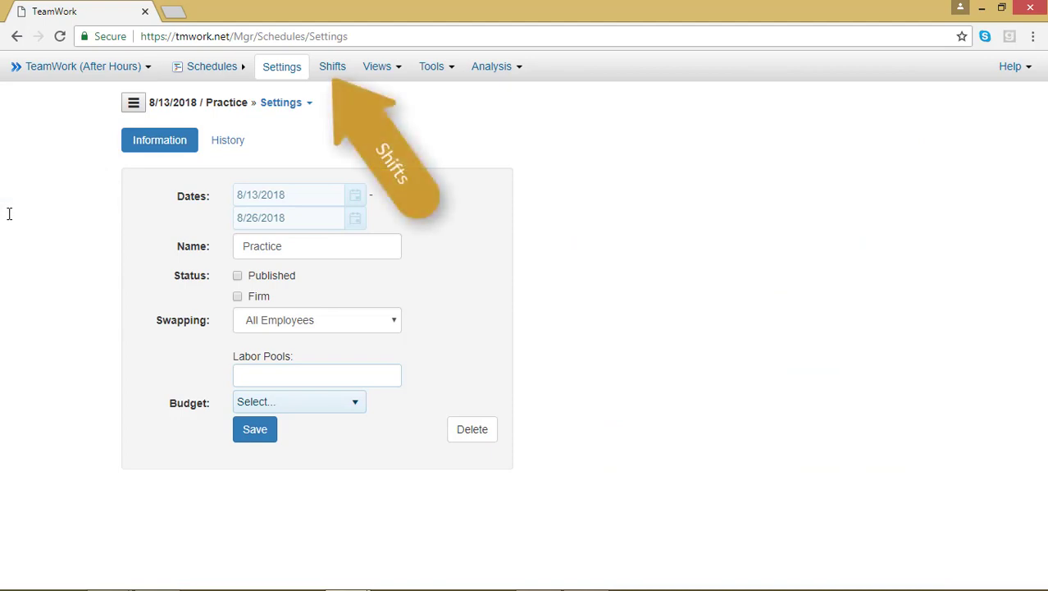
click(333, 66)
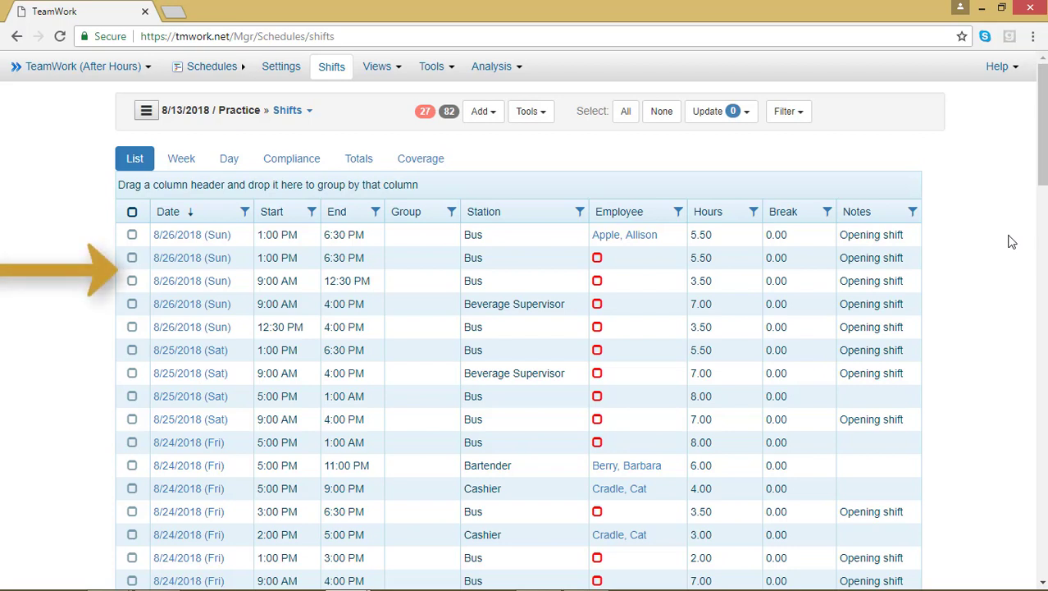
Copy the unassigned 8/26/2018 Bus shifts of 1:00–6:30 PM and 9:00 AM–12:30 PM, assigning the copies to the third listed employee.
click(133, 259)
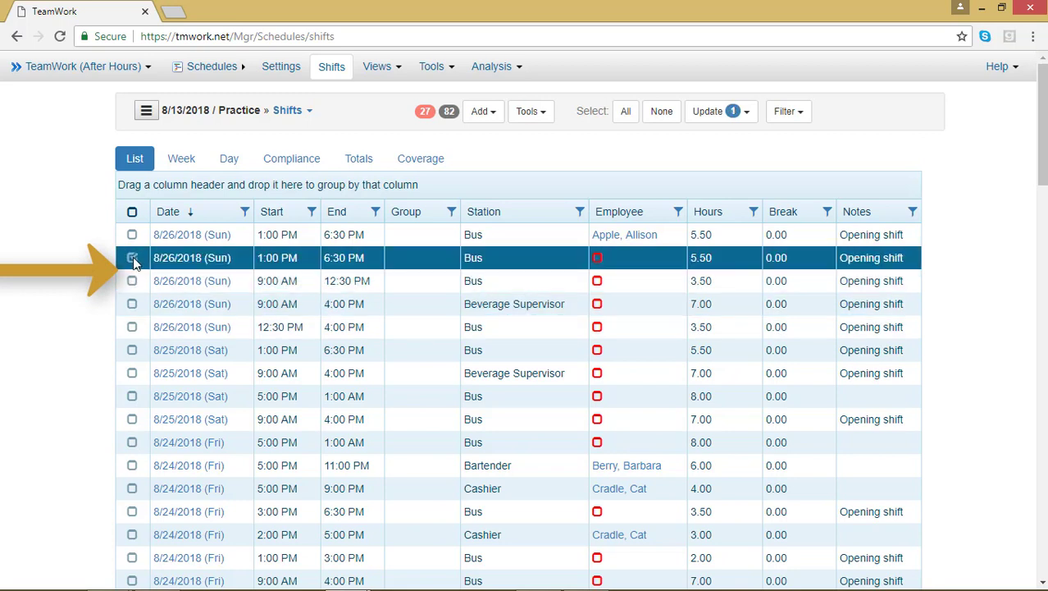
click(130, 279)
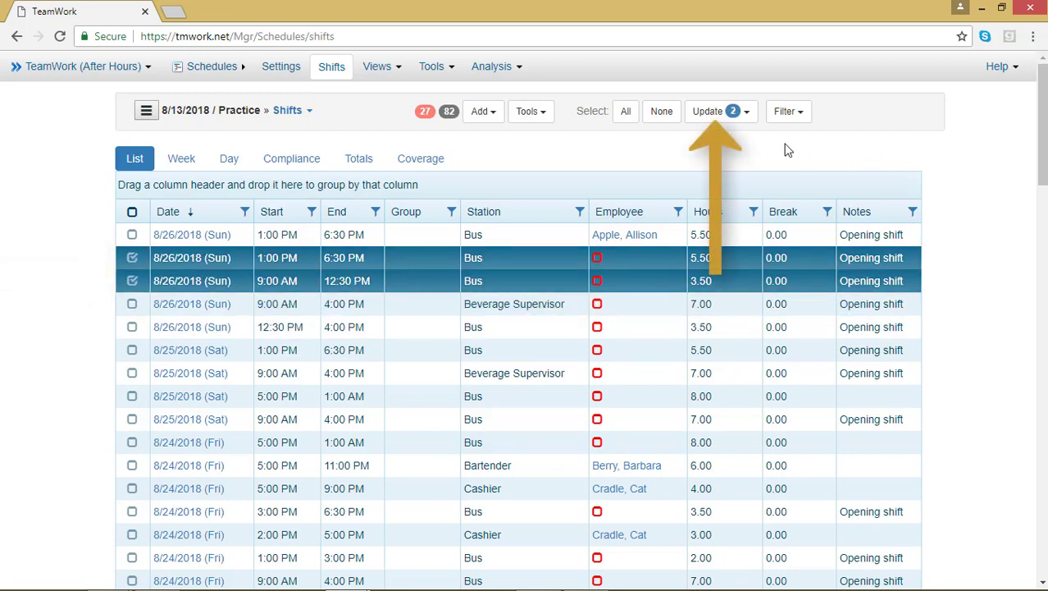
click(733, 119)
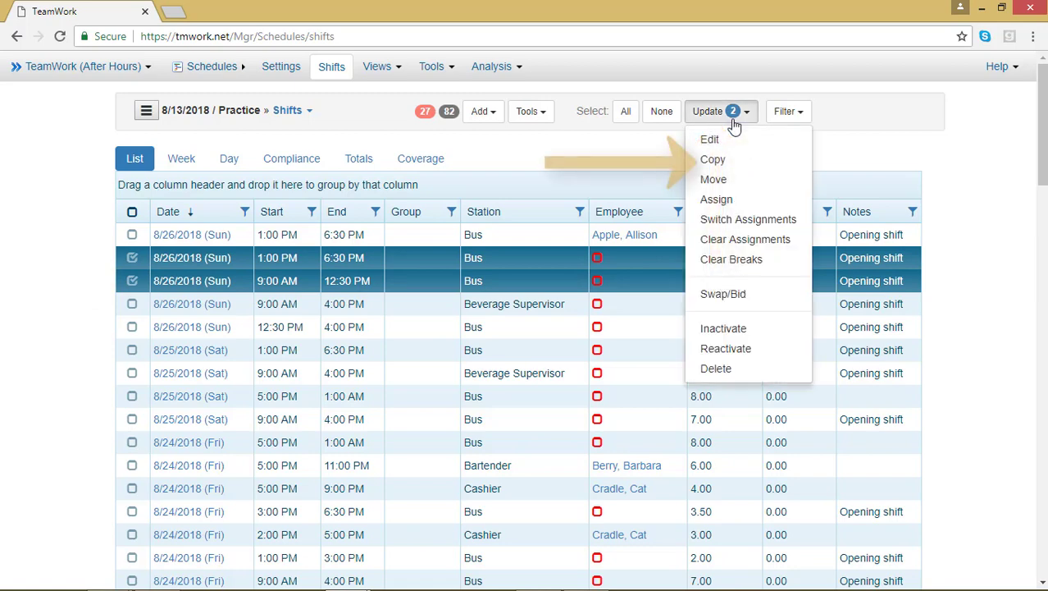
click(722, 166)
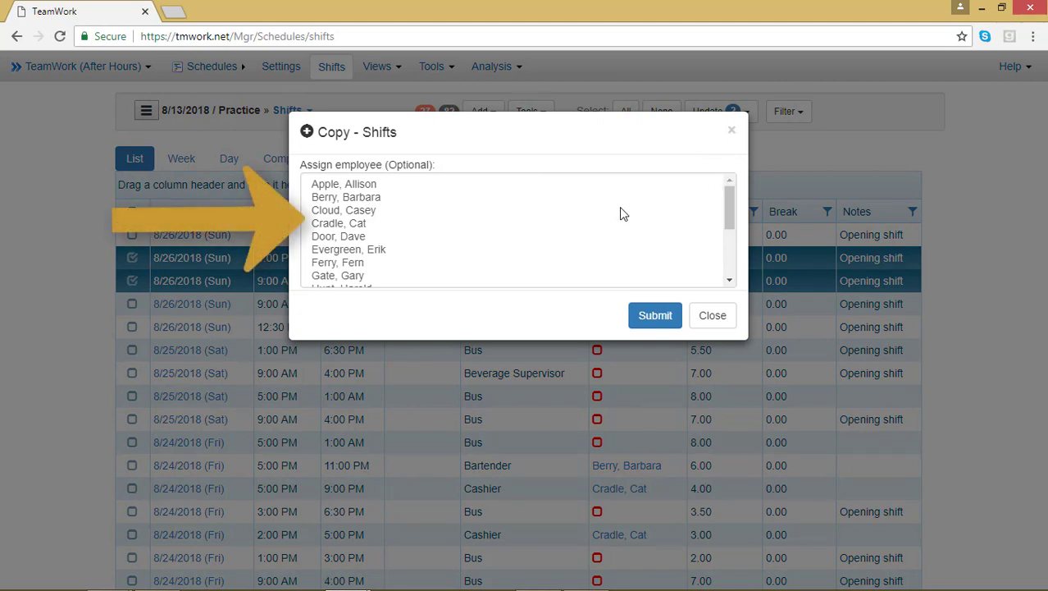
click(368, 210)
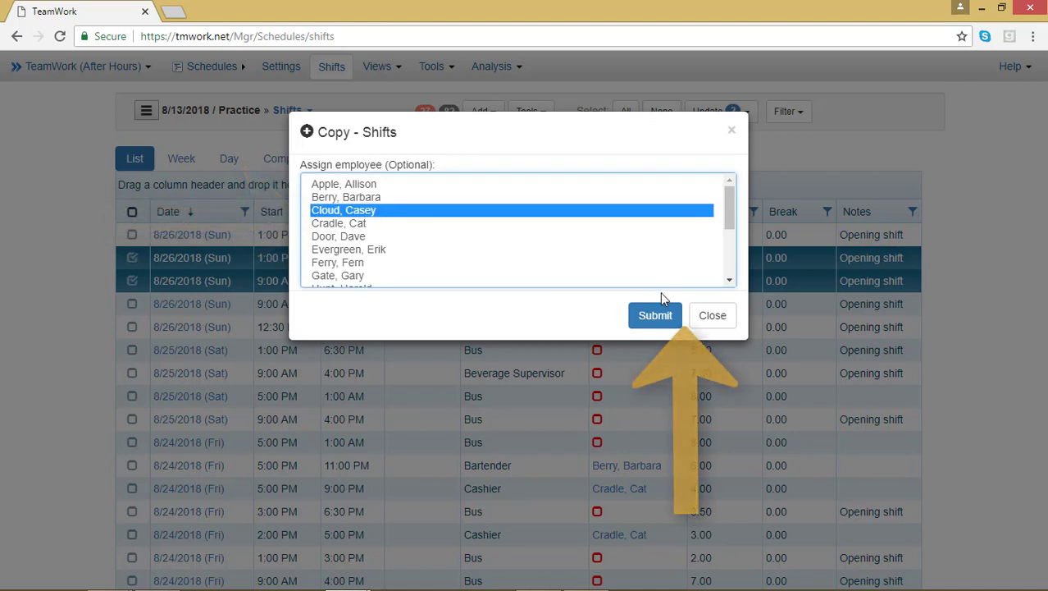
click(656, 315)
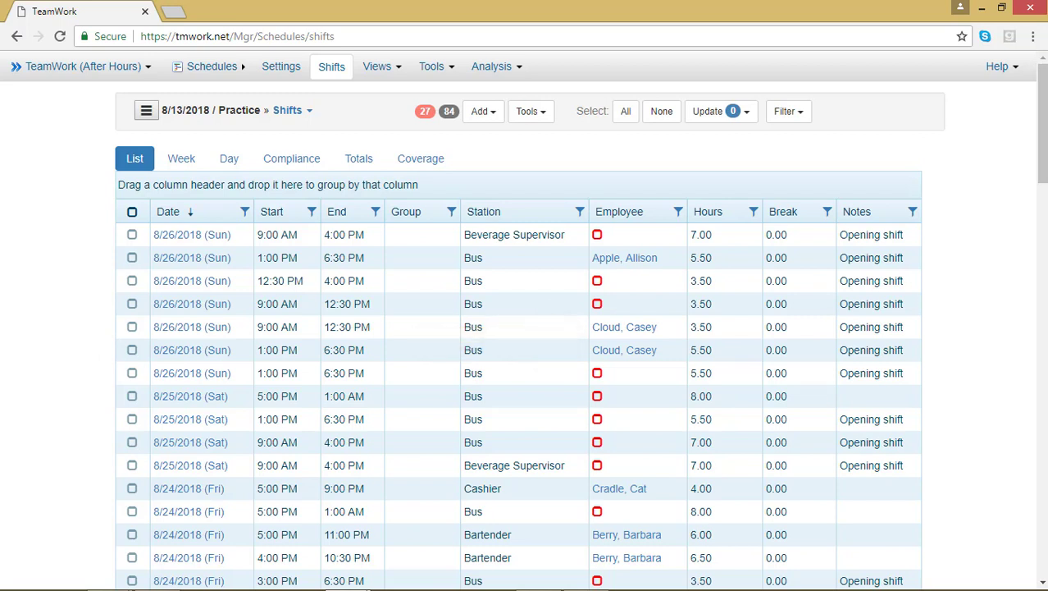
Delete the two copied 8/26/2018 Bus shifts of 9:00 AM–12:30 PM and 1:00–6:30 PM that have an employee assigned.
click(513, 348)
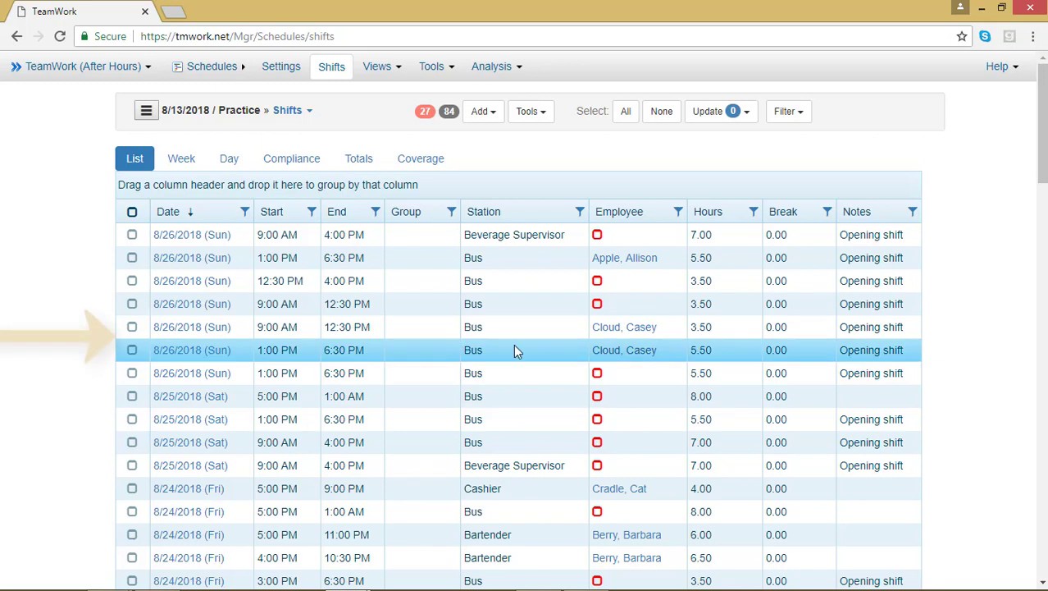
click(128, 350)
click(133, 328)
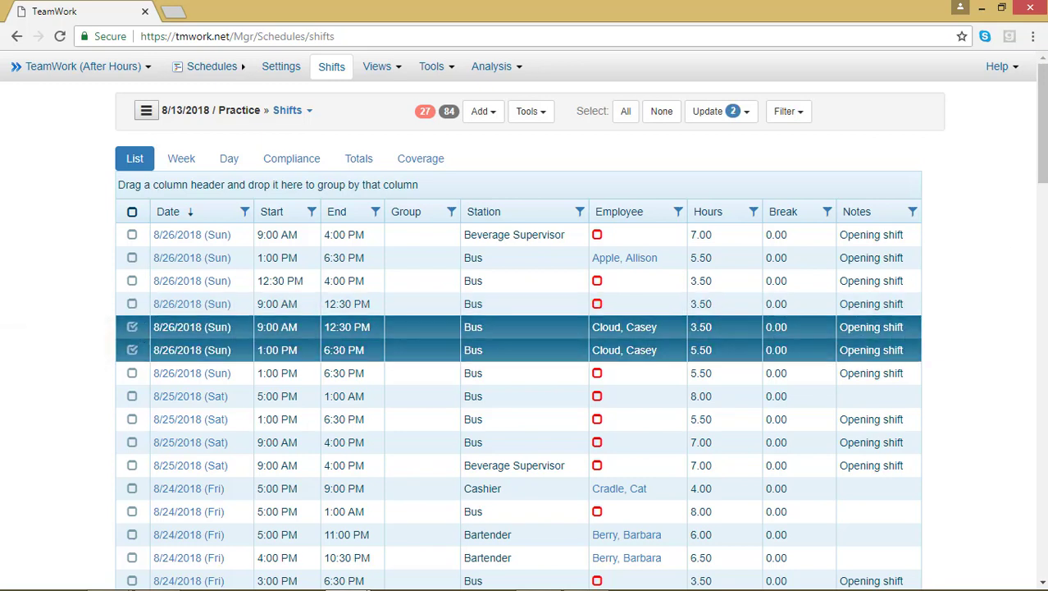
click(747, 113)
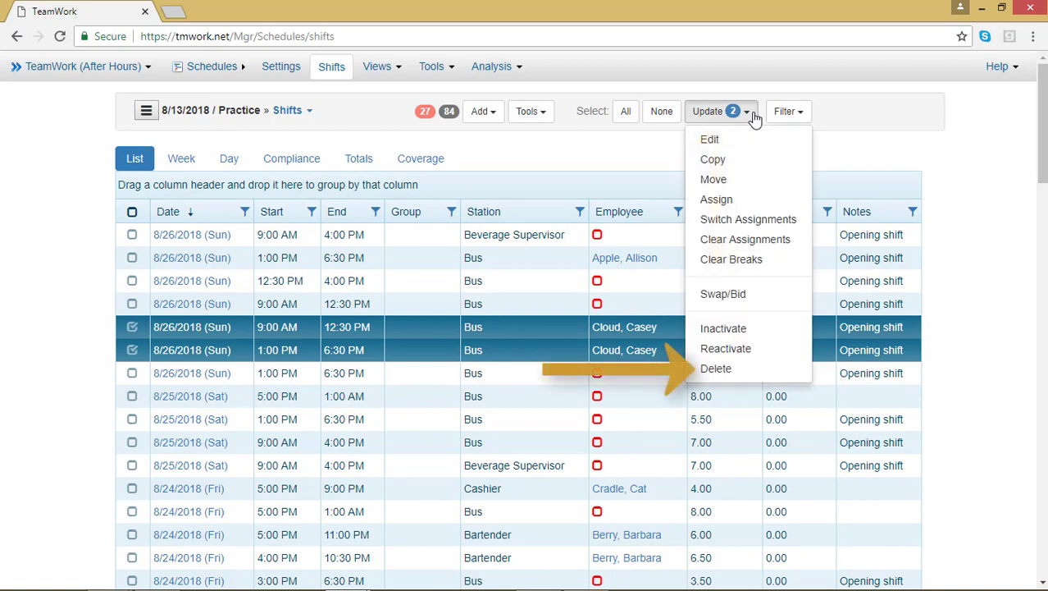
click(732, 368)
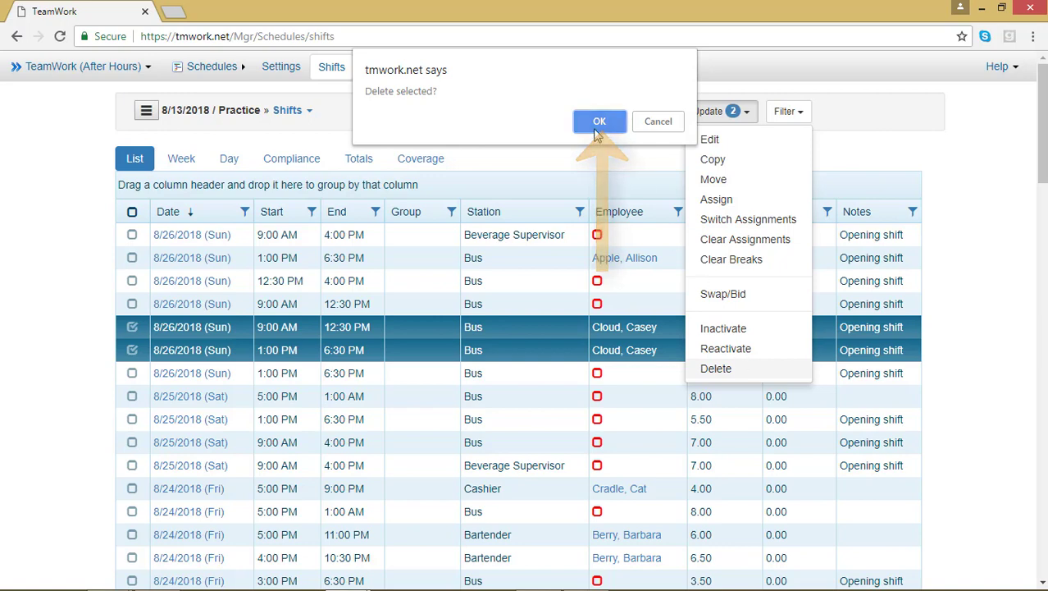
key(Return)
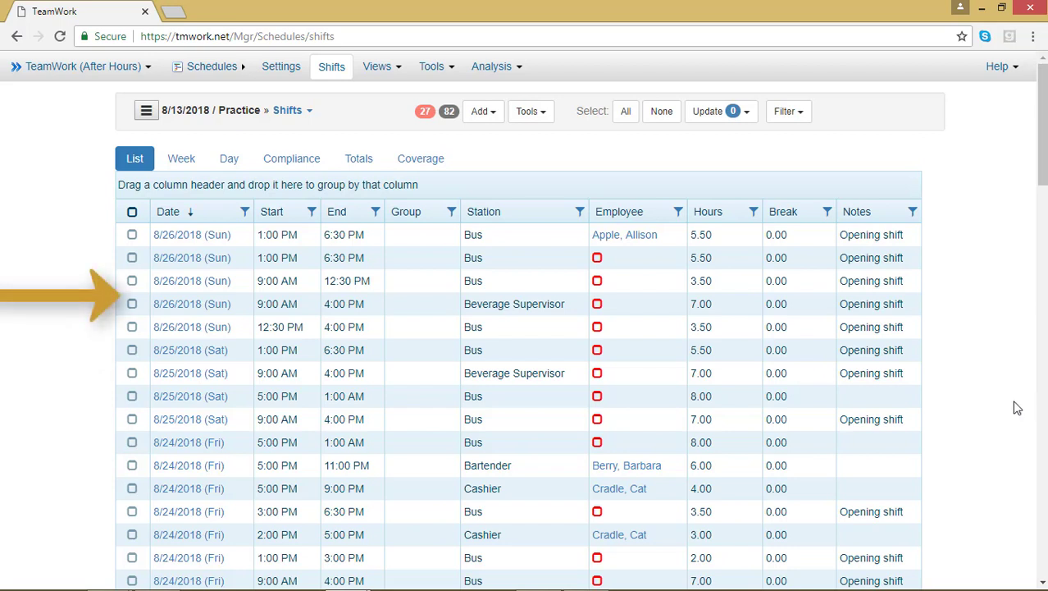
Mass update the 8/26/2018 Bus and Beverage Supervisor shifts that begin at 9:00 AM, setting their start time to 8:30 AM.
click(133, 304)
click(132, 280)
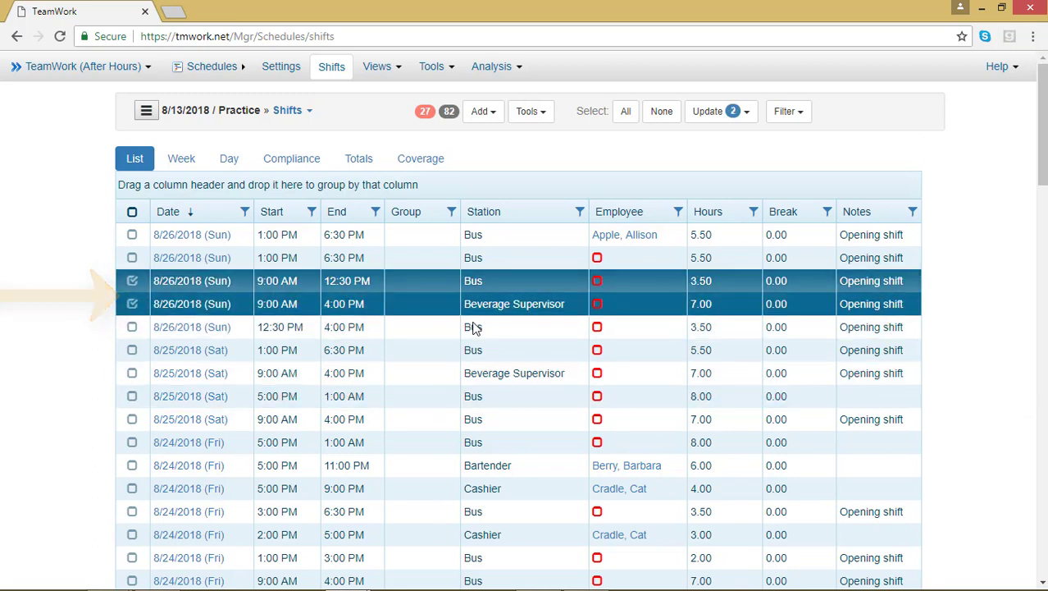
click(732, 112)
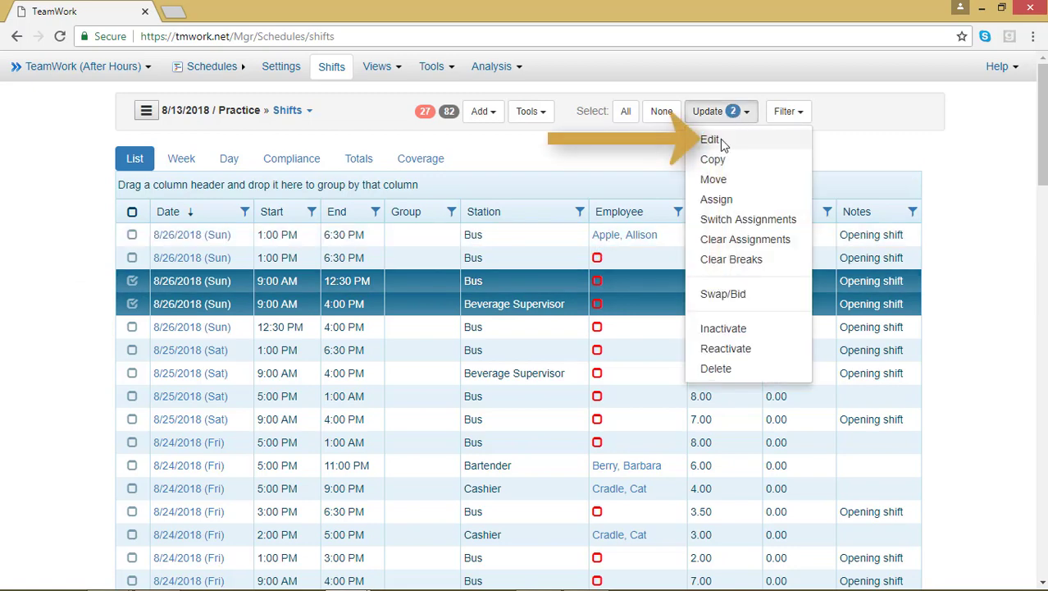
click(719, 140)
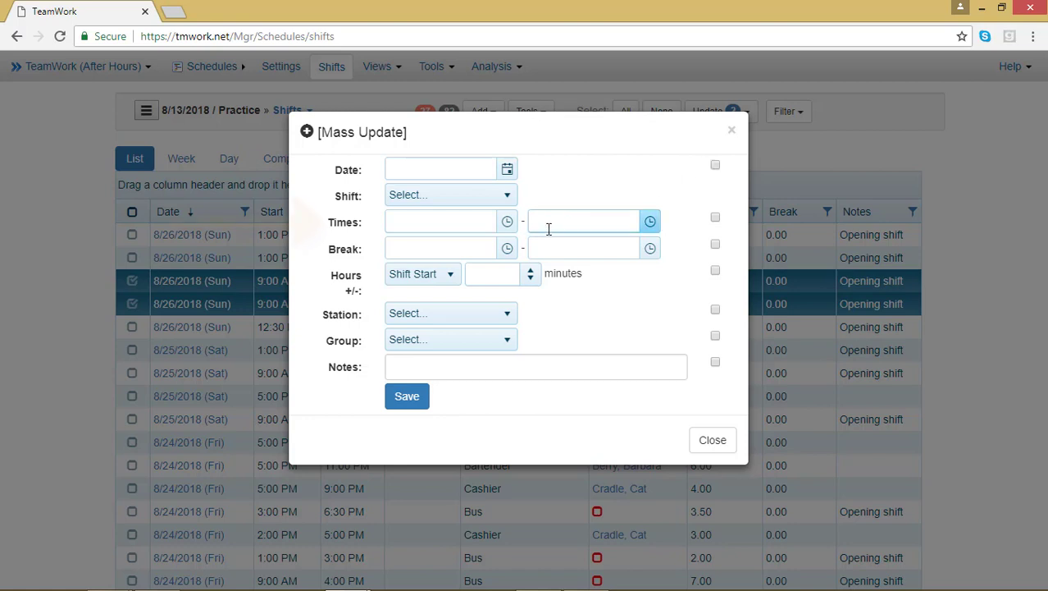
click(507, 223)
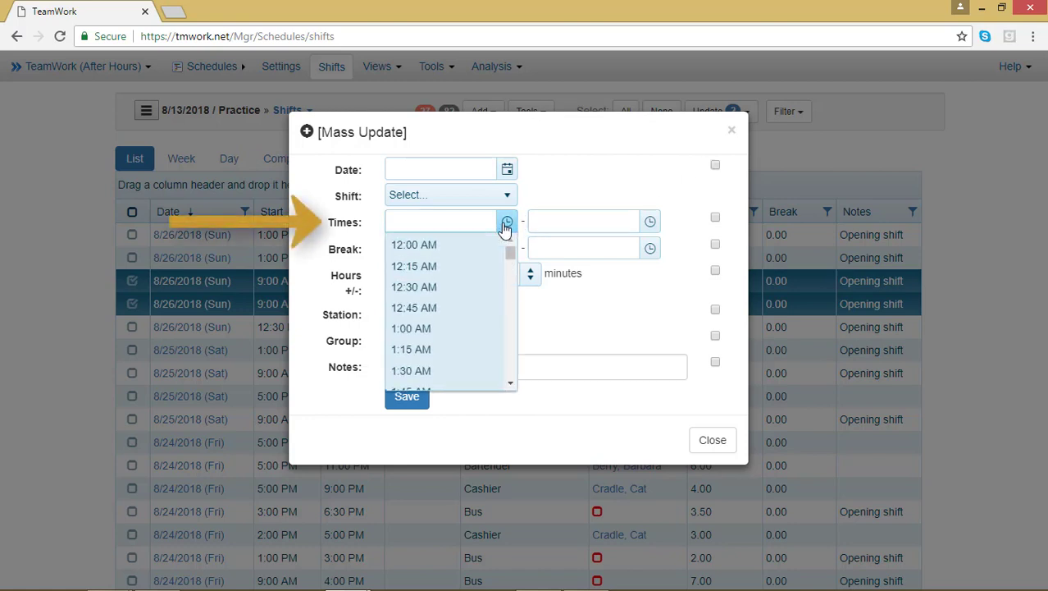
scroll(484, 315, down, 7)
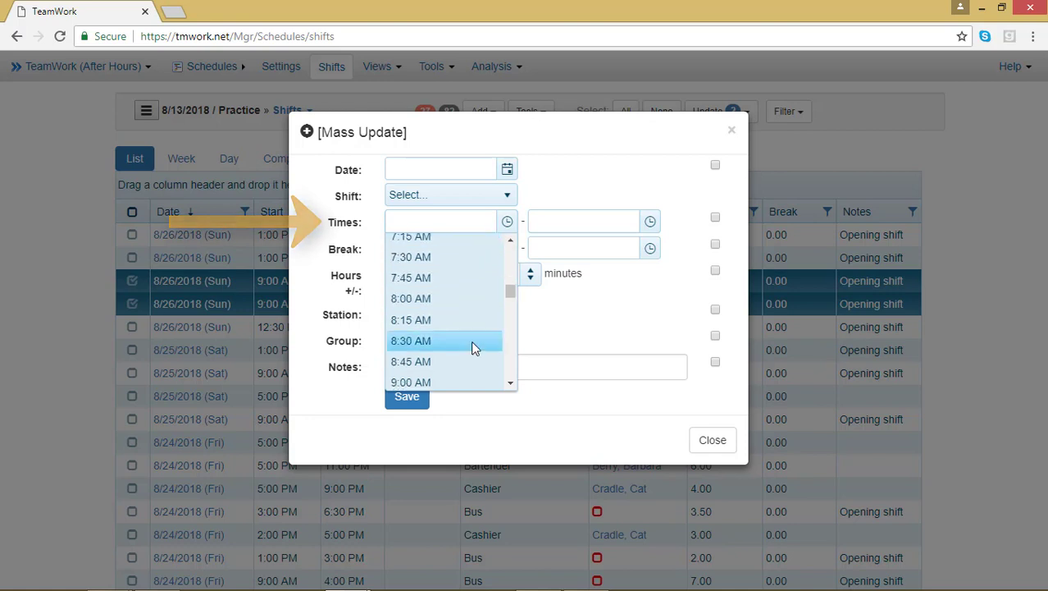
click(473, 343)
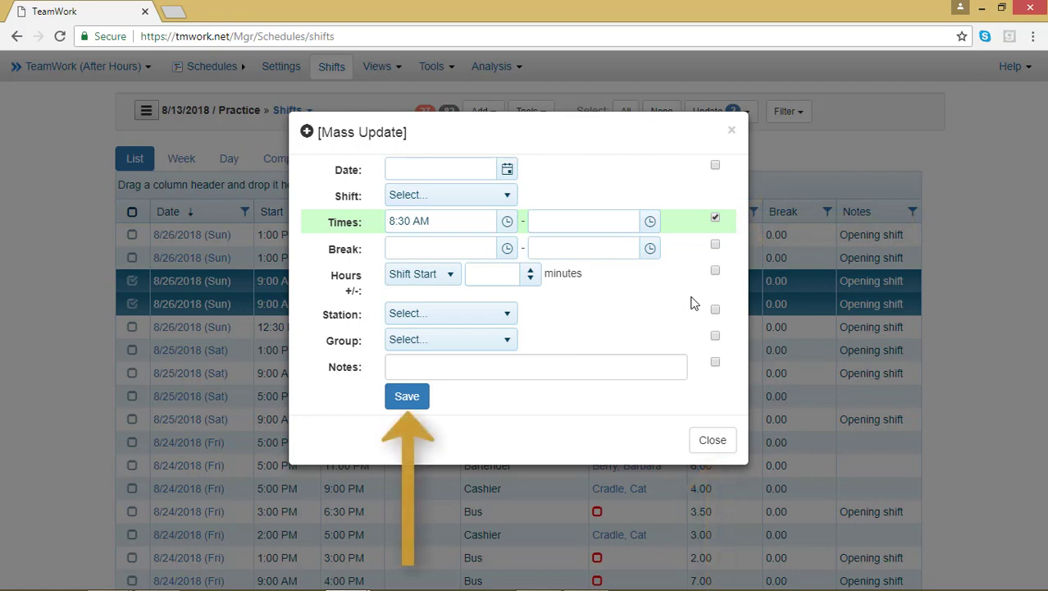
click(423, 400)
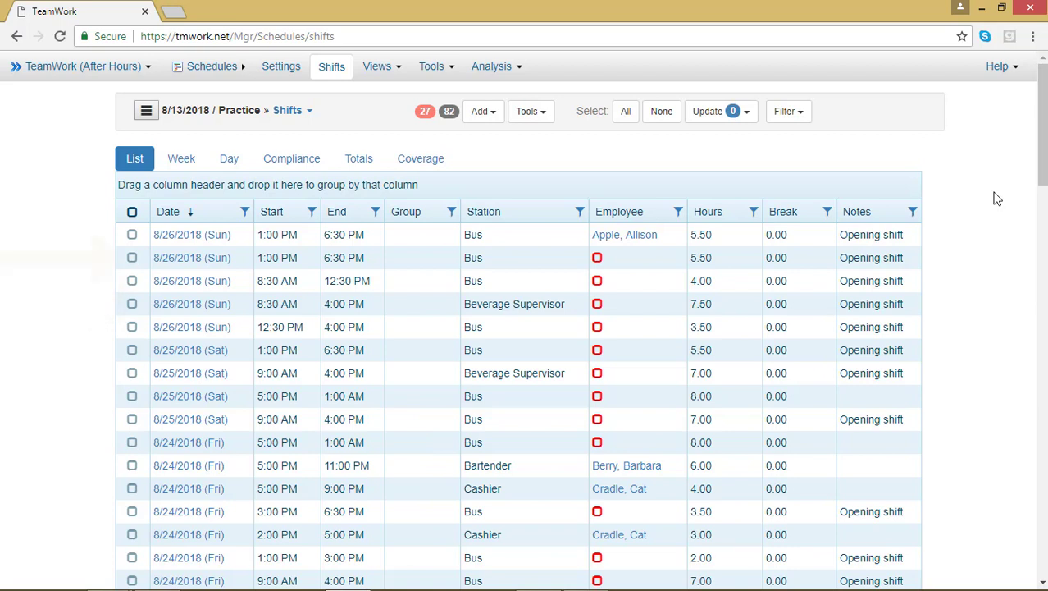
Try to move the unassigned 8/26/2018 Bus shift of 1:00–6:30 PM to the Burrito shop location, and deselect the shift.
click(132, 258)
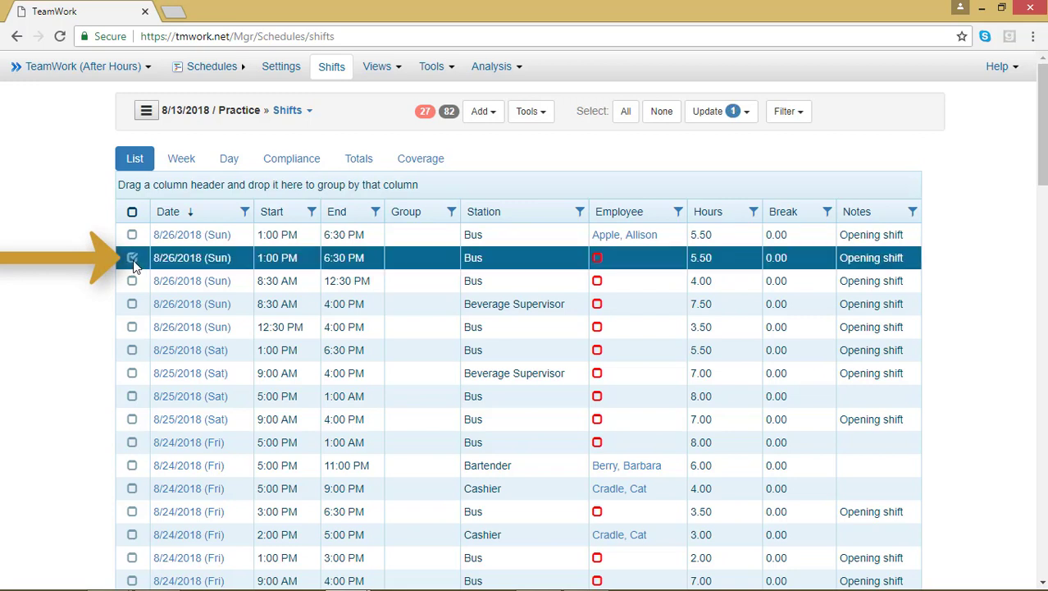
click(716, 119)
click(712, 179)
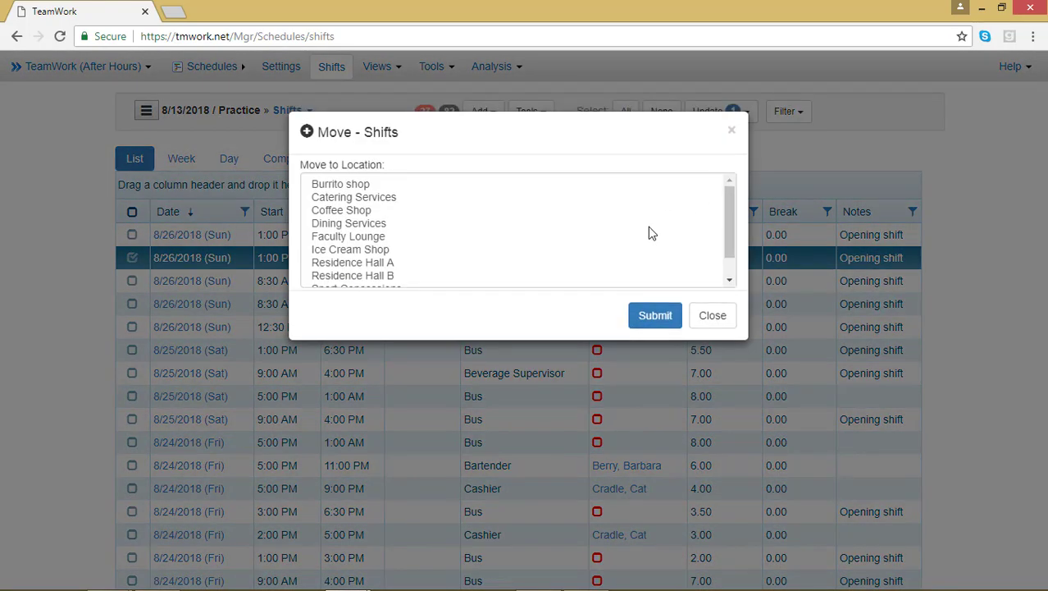
click(364, 185)
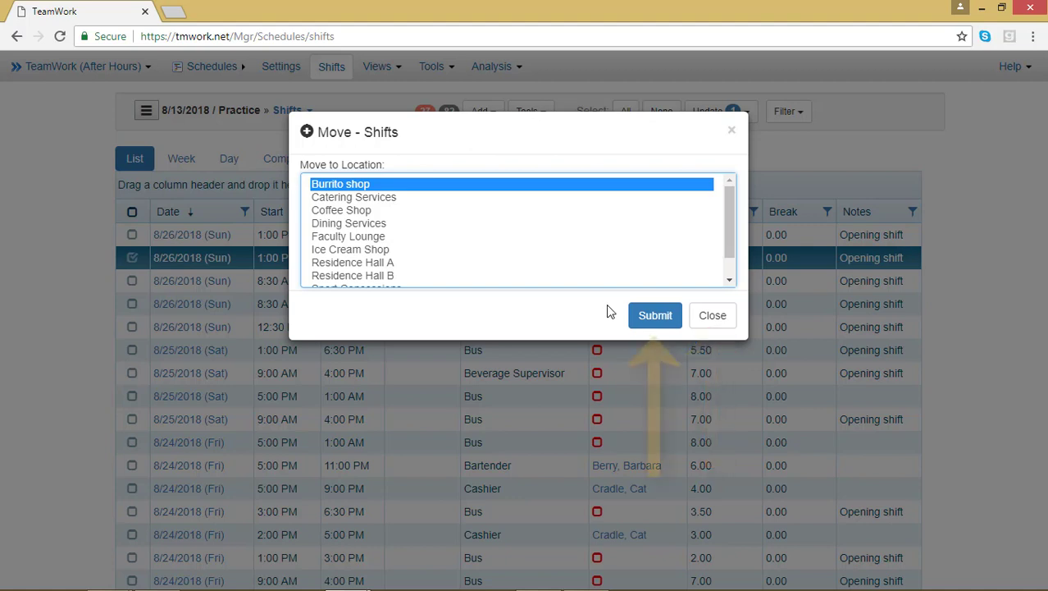
click(655, 315)
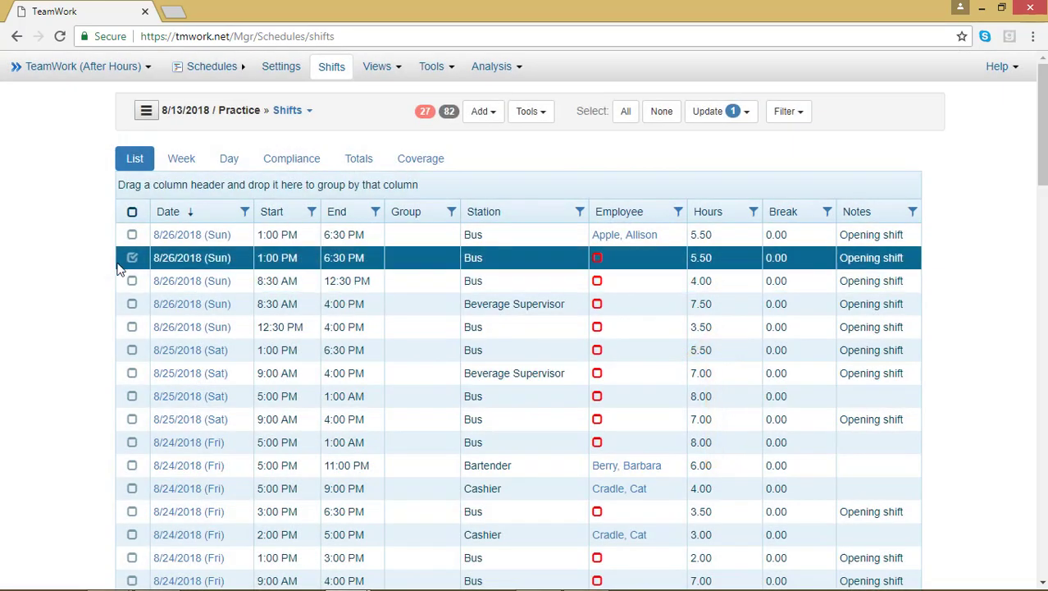
click(132, 258)
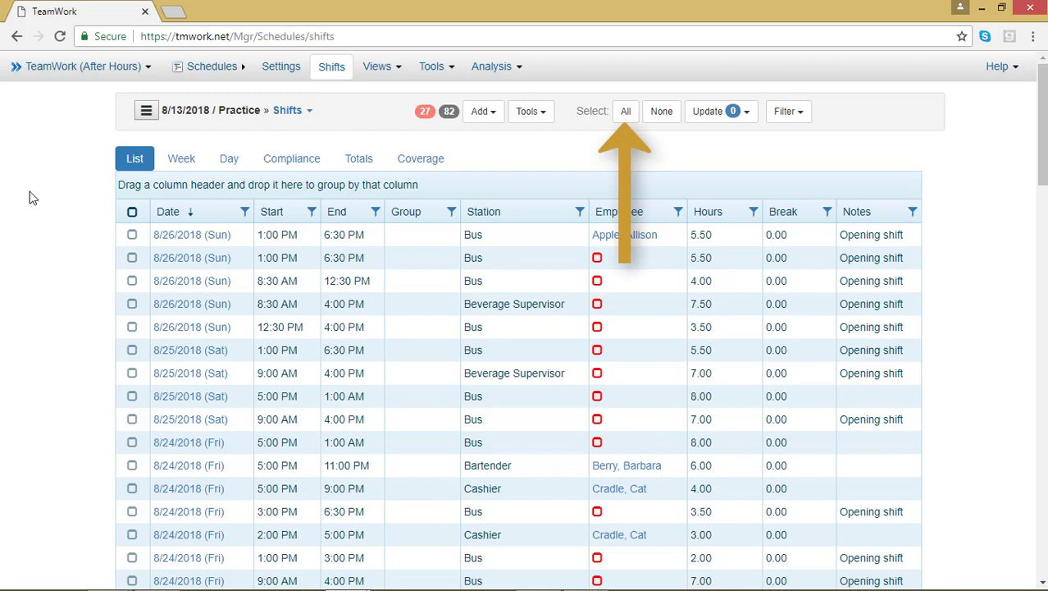
Merge the back-to-back shifts across all shifts in the Practice schedule.
click(626, 113)
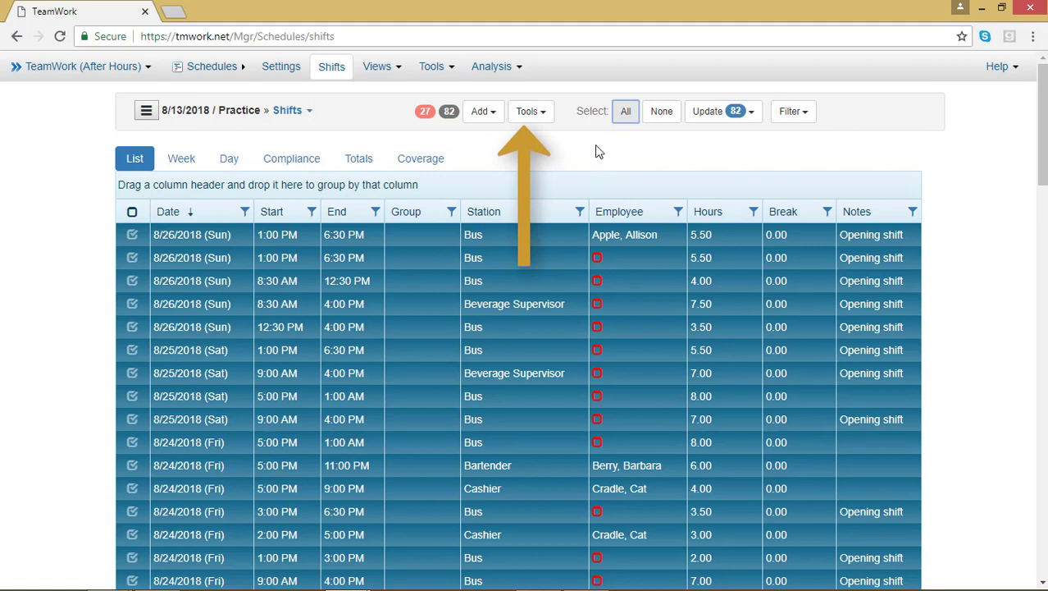
click(529, 112)
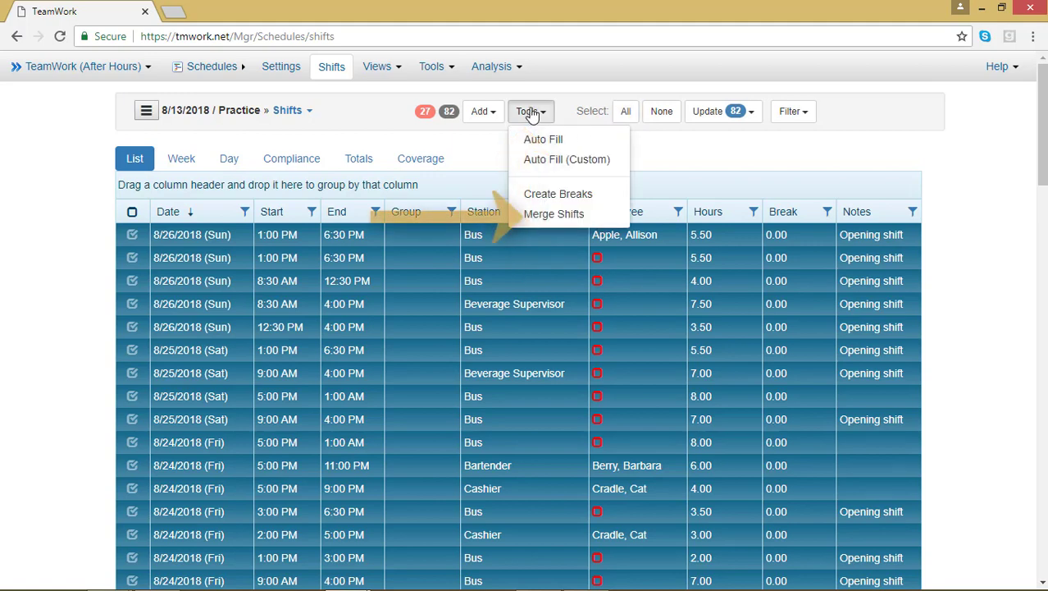
click(537, 215)
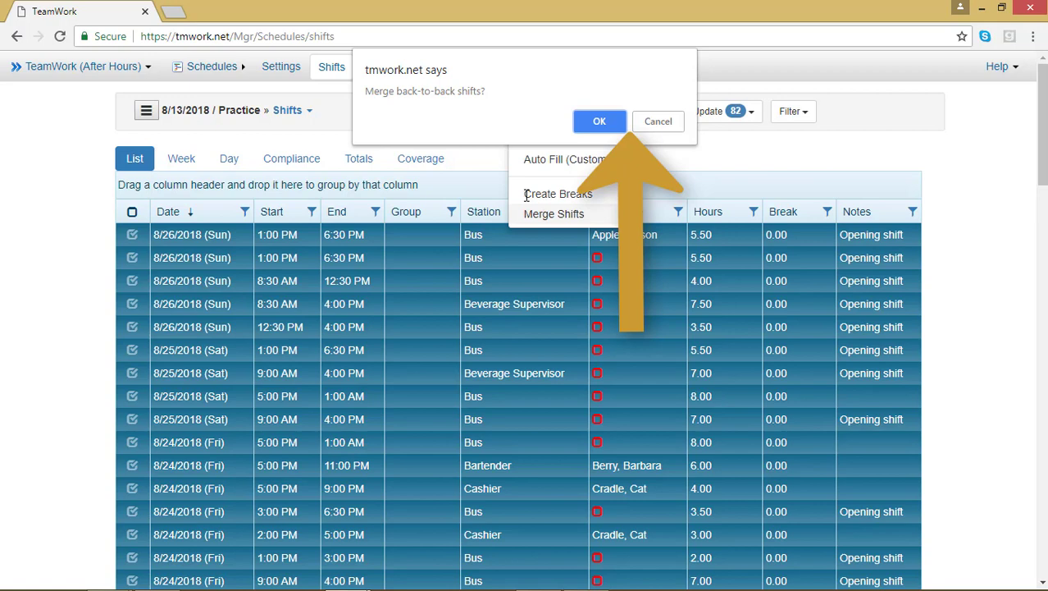
click(600, 121)
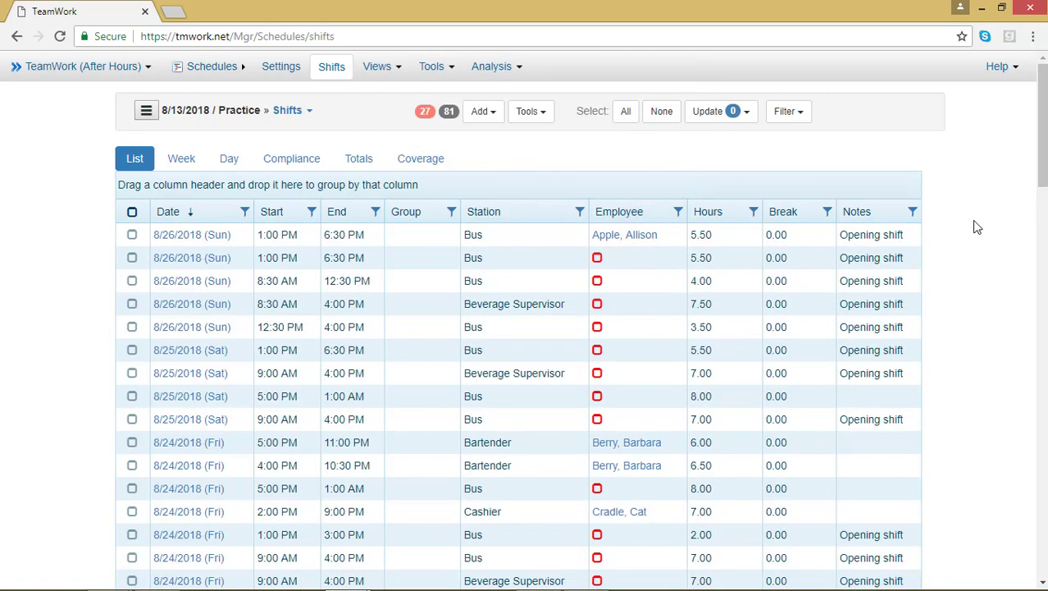